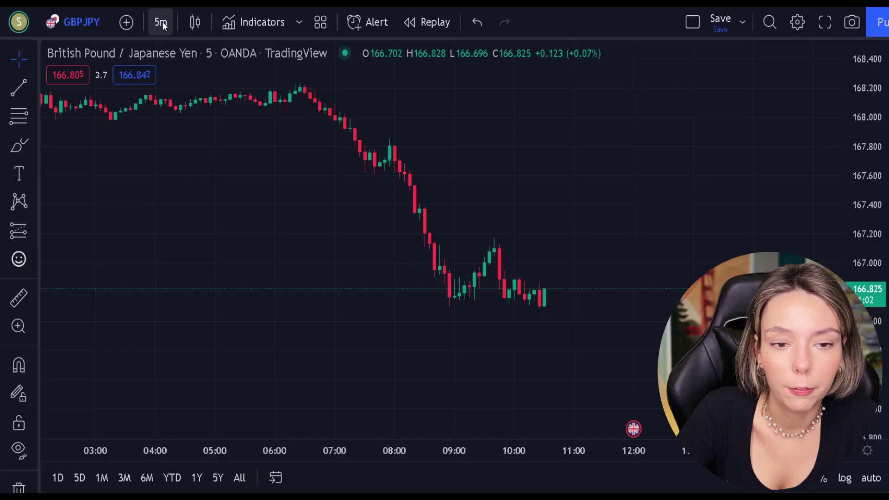
Keep the GBPJPY chart on 5-minute candles and pan to show bars from 02:00.
click(162, 22)
click(439, 135)
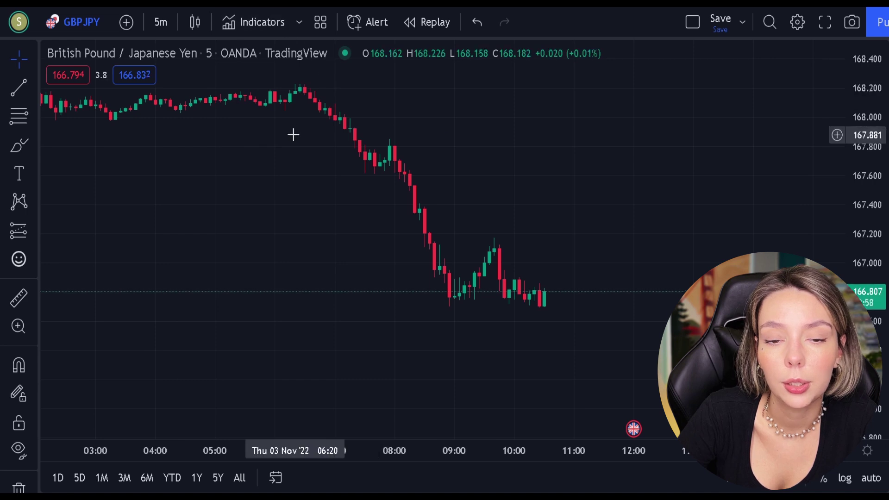
drag(273, 199, 307, 268)
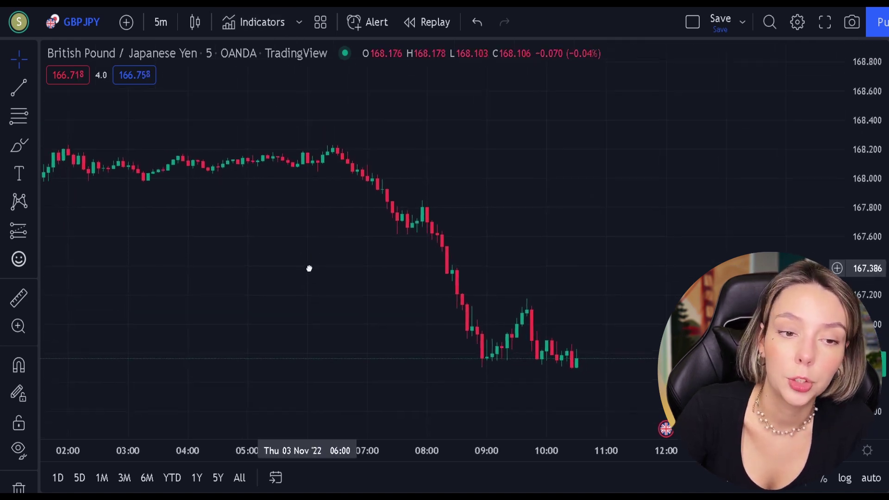
Search 'ak macd' and add the AK MACD BB INDICATOR V 1.00 to the chart.
click(259, 21)
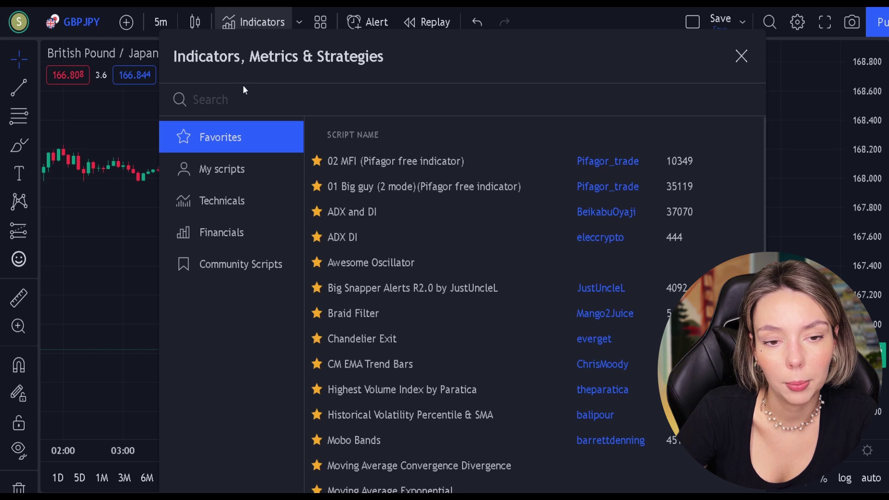
text(ak macd)
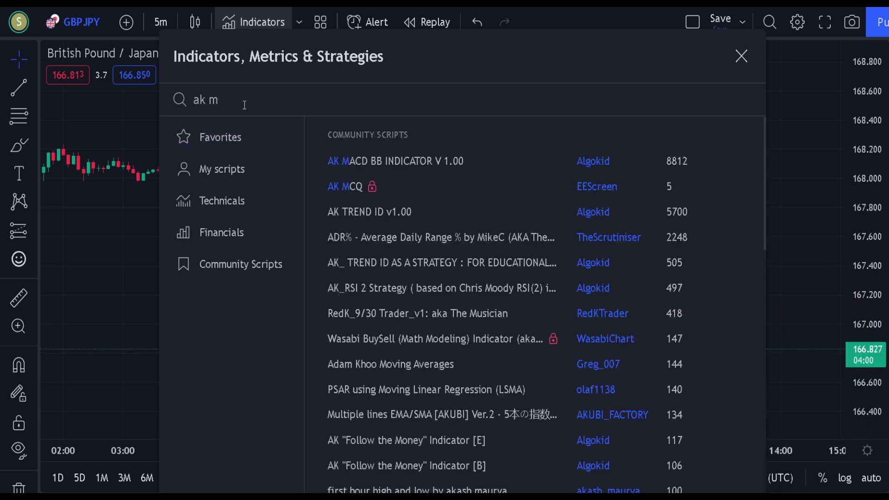
click(390, 163)
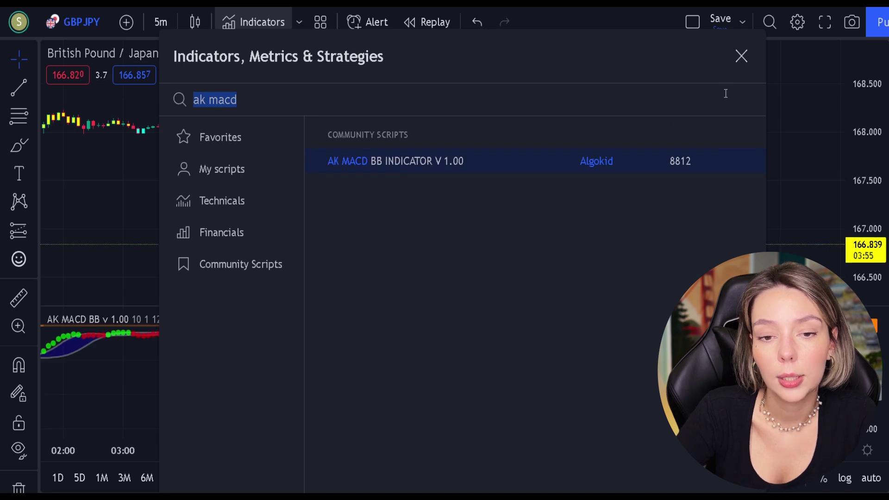
click(741, 57)
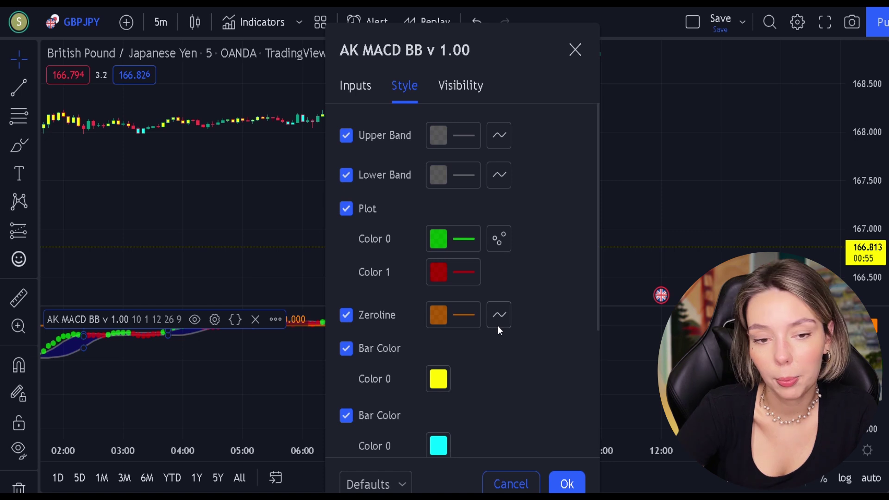
Untick the AK MACD BB bar colouring so candles show plain green and red, and apply it.
click(353, 203)
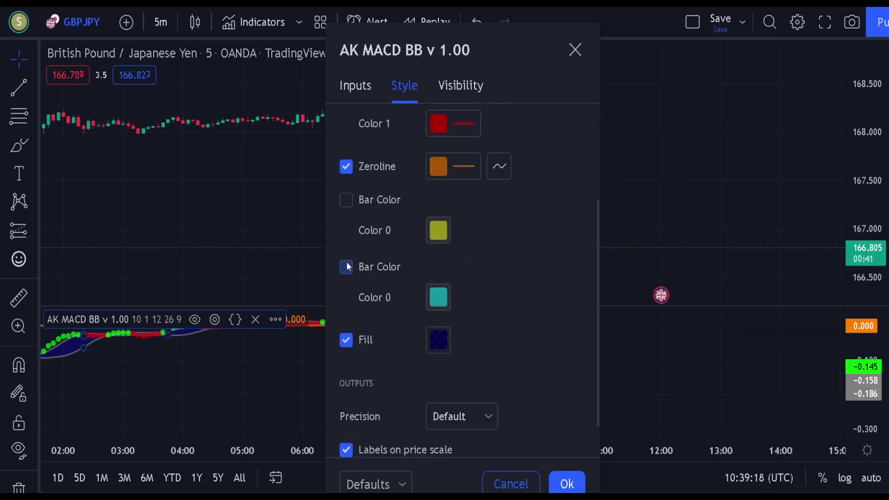
click(566, 484)
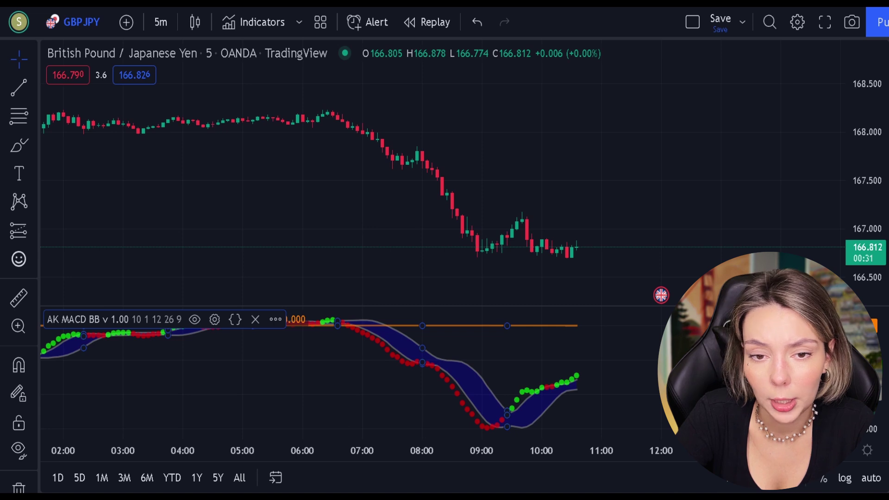
Search 'ssl hybrid' and add the SSL Hybrid indicator to the chart.
click(243, 24)
text(ssl hybrid)
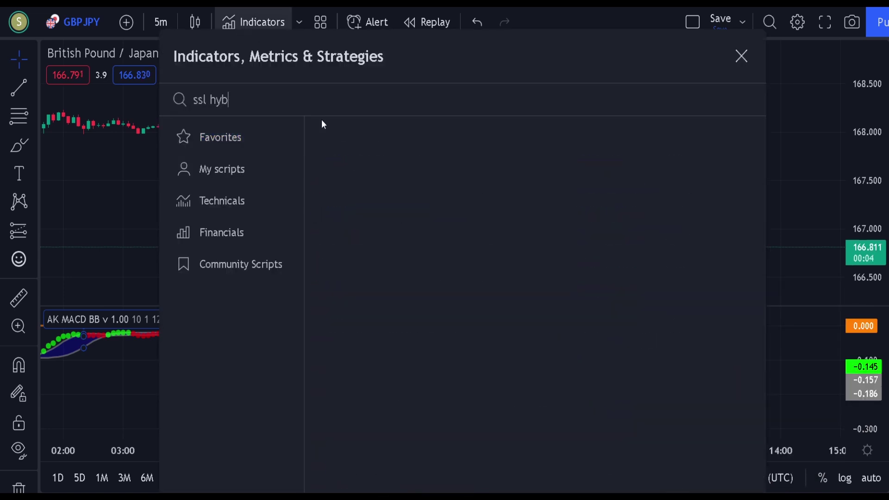
click(489, 161)
Search 'volume st' and add the Volume Strength Finder indicator.
text(volume st)
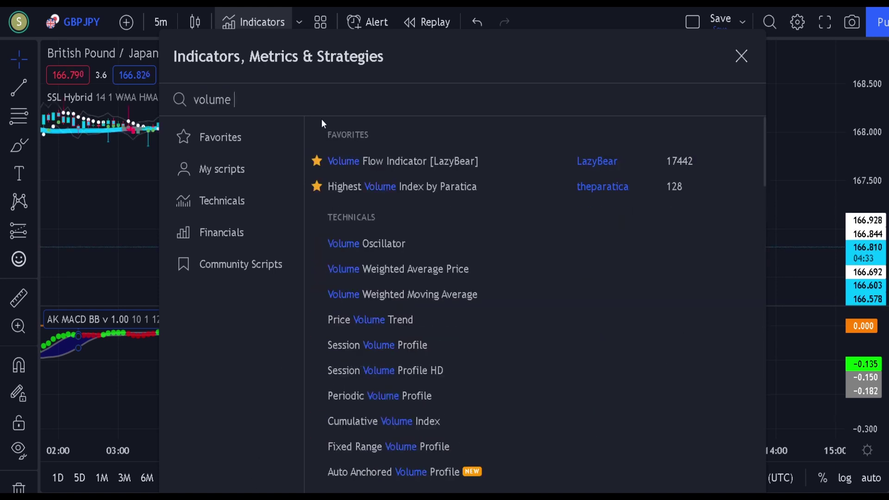
click(403, 187)
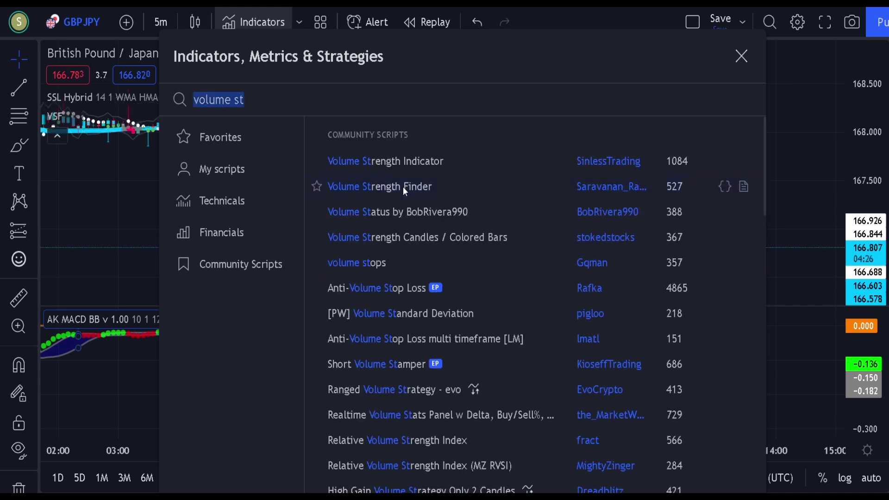
key(Escape)
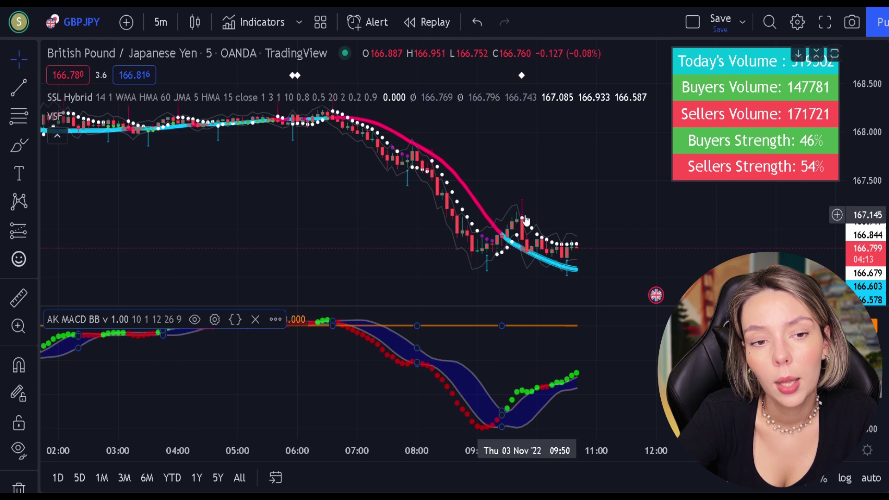
In SSL Hybrid style settings, hide the SSL1, baseline upper and lower channel, and SSL2 plots.
double_click(473, 200)
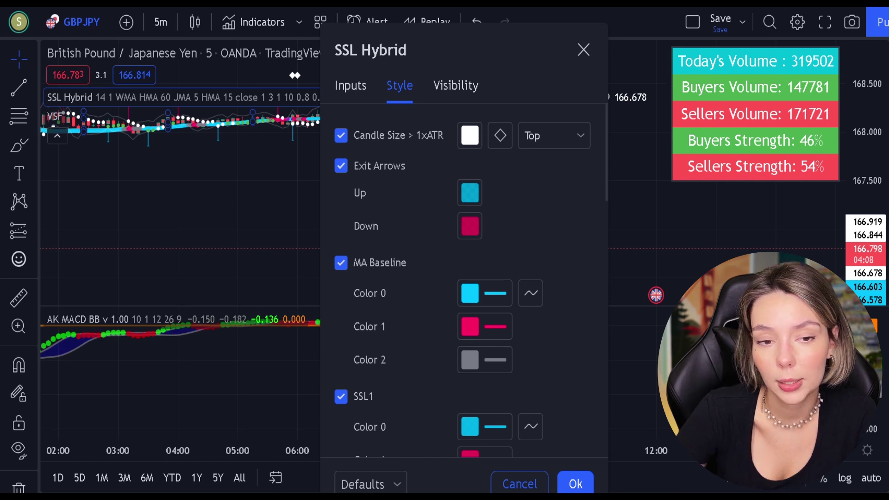
scroll(371, 217, down, 4)
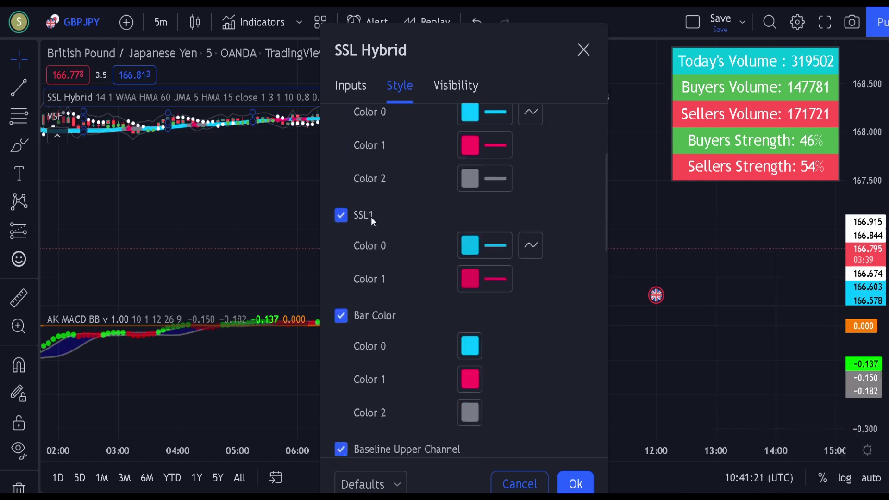
click(363, 215)
scroll(395, 266, down, 4)
click(343, 274)
click(370, 402)
scroll(366, 370, down, 4)
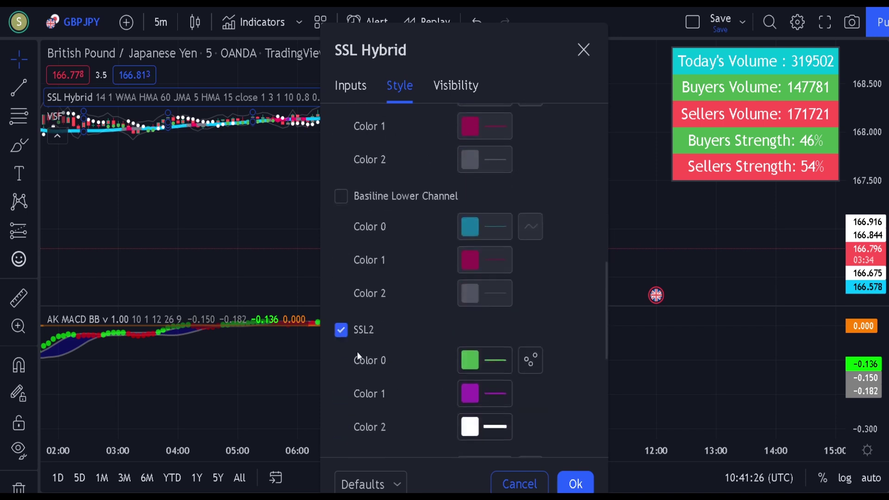
click(341, 329)
Hide the SSL Hybrid +ATR and -ATR lines and the plots background shading.
scroll(371, 301, down, 5)
click(340, 223)
click(341, 262)
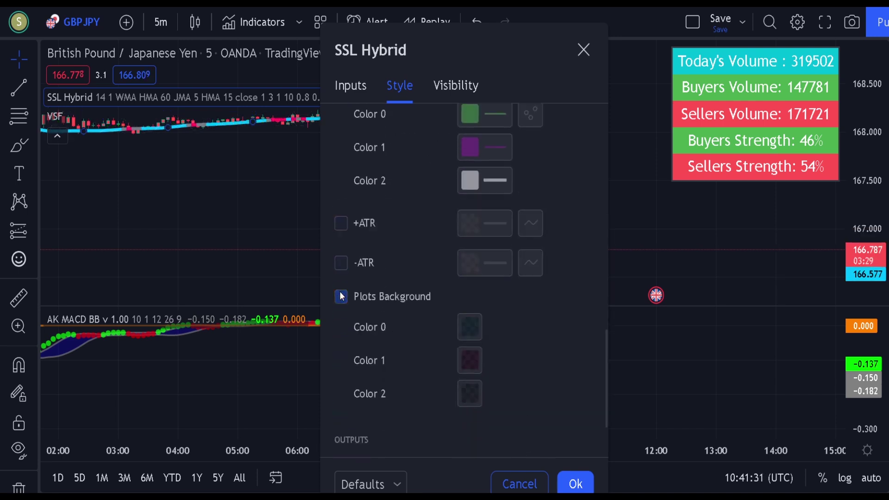
click(340, 296)
scroll(385, 298, down, 3)
scroll(551, 327, up, 10)
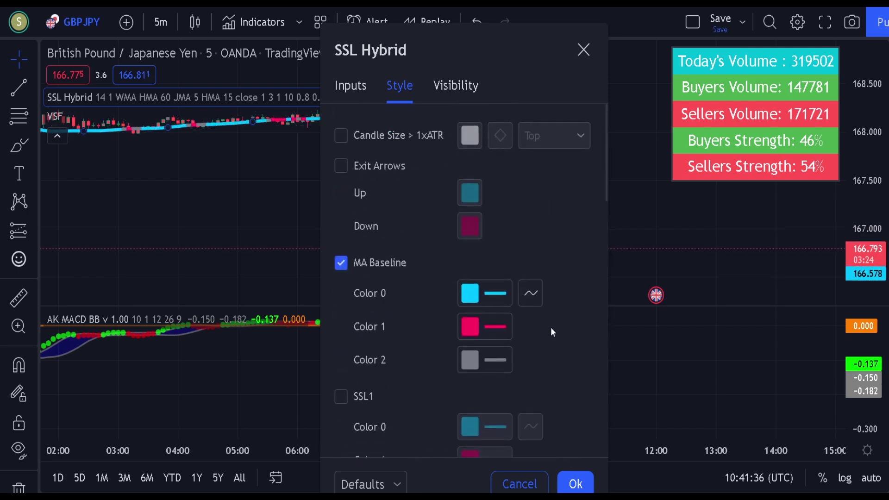
scroll(551, 327, down, 2)
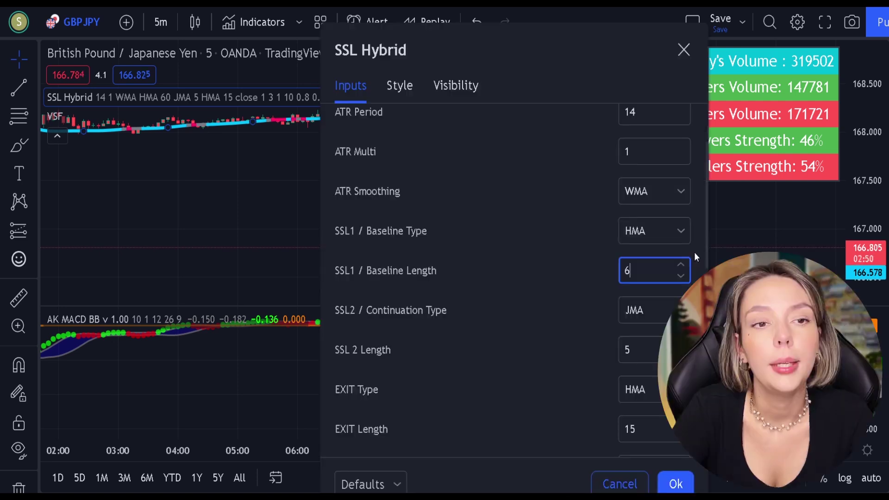
Set the SSL Hybrid baseline length to 30 and its type to EMA.
text(0)
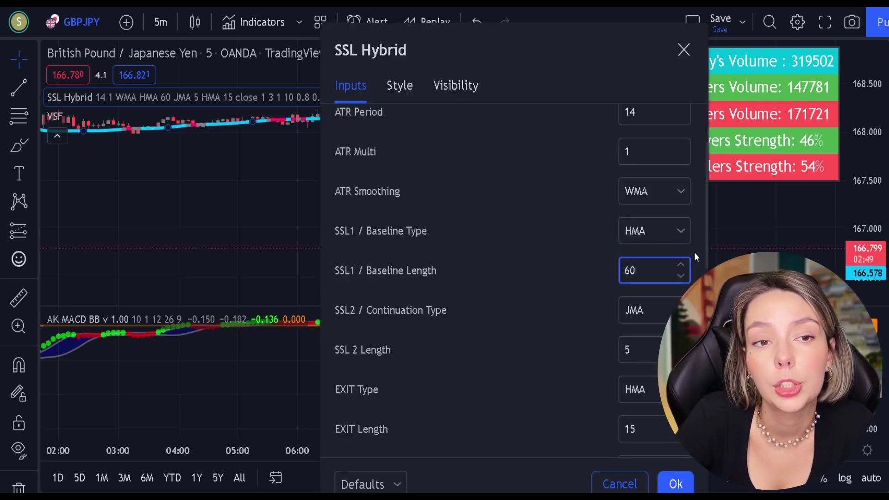
click(533, 393)
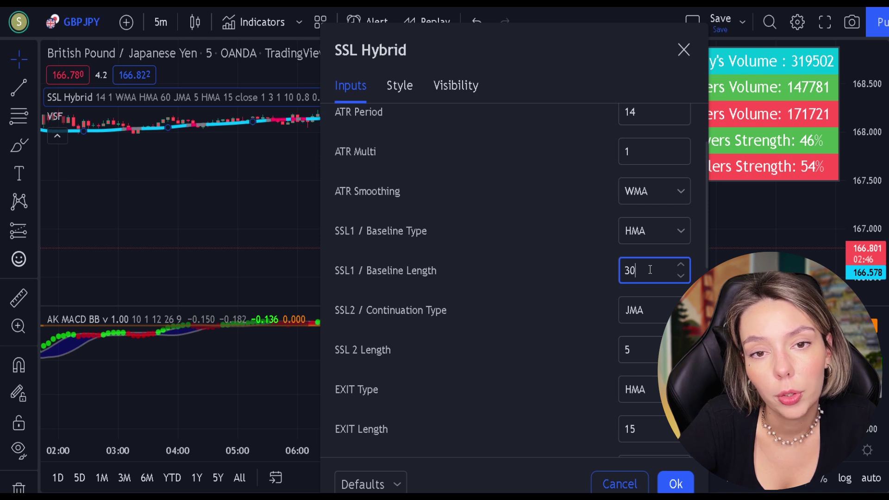
click(561, 322)
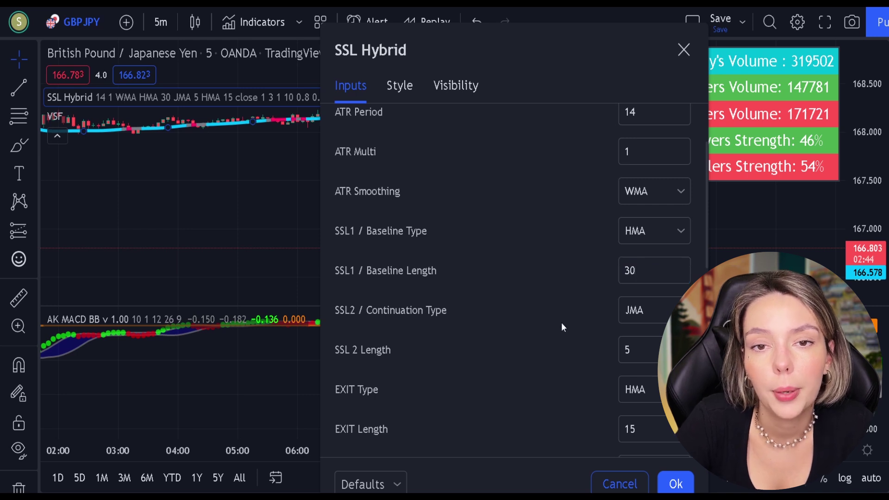
click(658, 228)
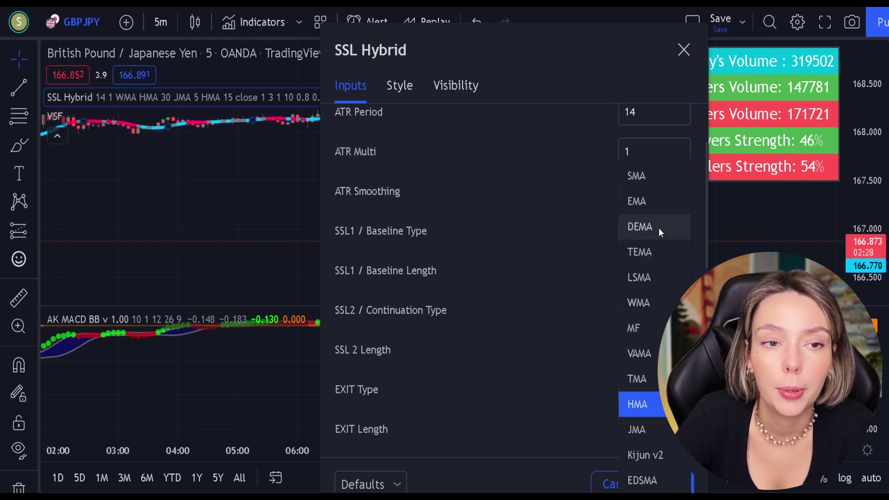
click(639, 202)
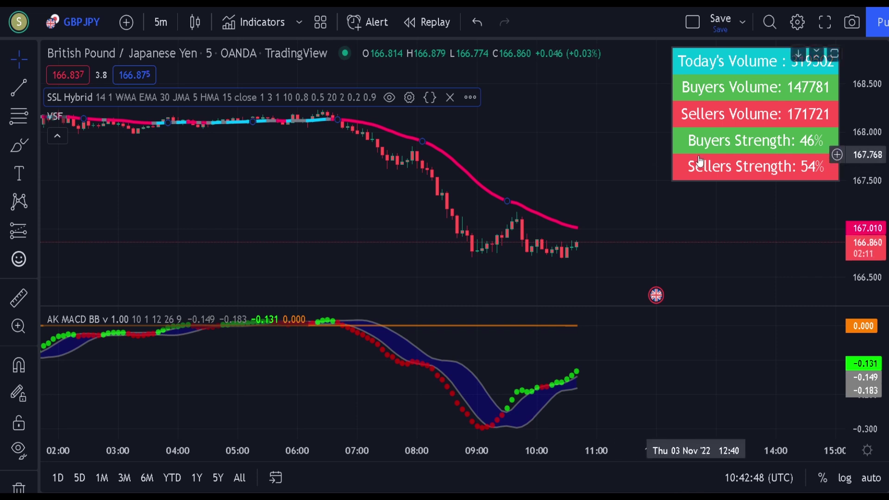
click(96, 116)
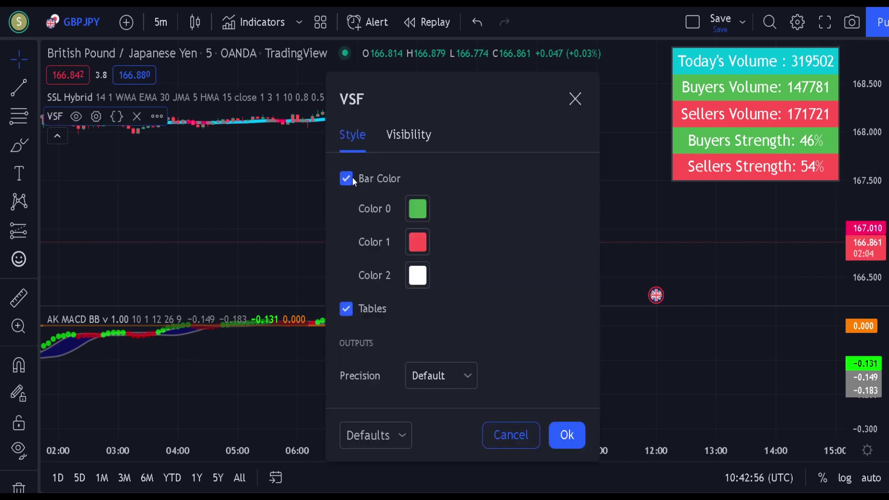
Untick Bar Color in the Volume Strength Finder settings and apply with Ok.
click(347, 179)
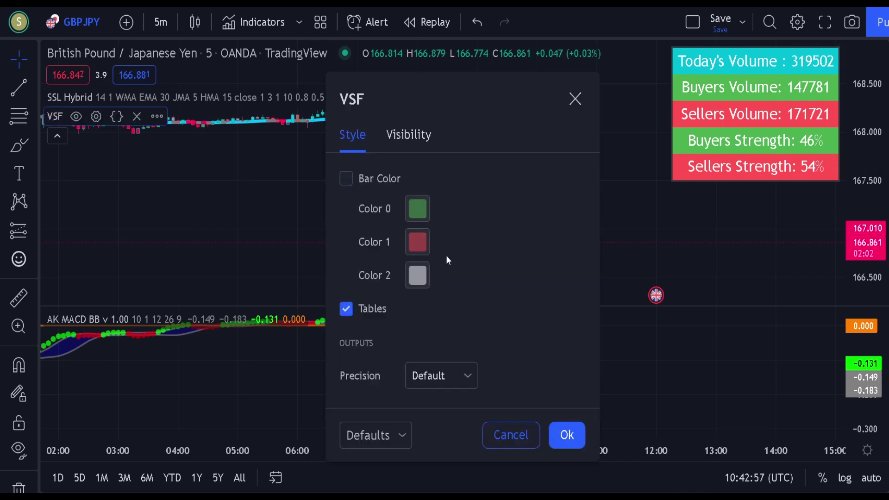
click(566, 435)
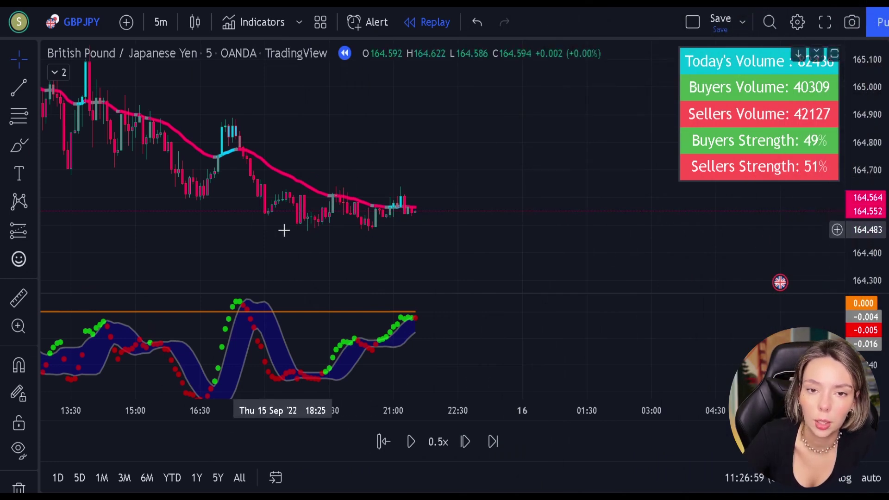
click(29, 146)
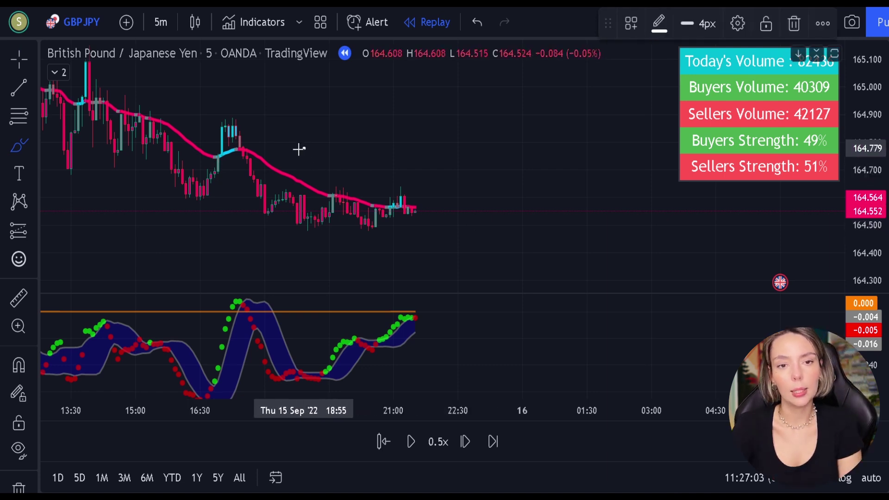
mouse_move(299, 148)
mouse_down()
mouse_move(334, 213)
mouse_move(392, 194)
mouse_move(310, 148)
mouse_up()
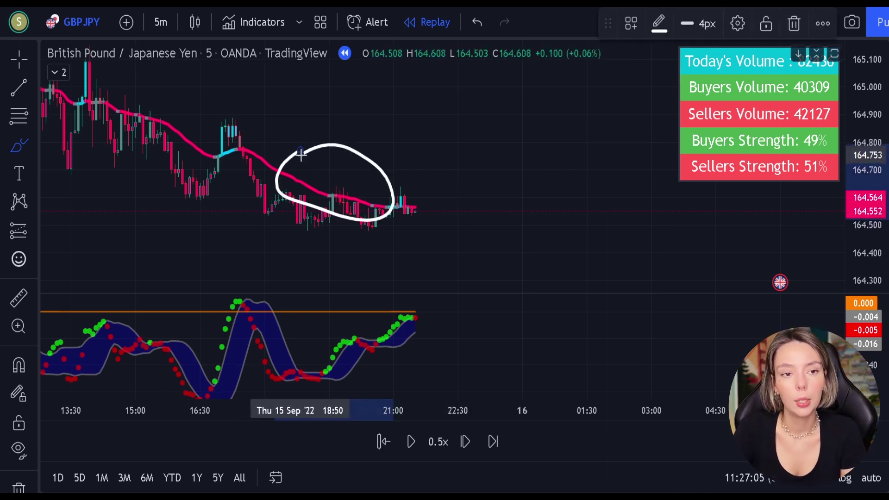
key(ctrl+z)
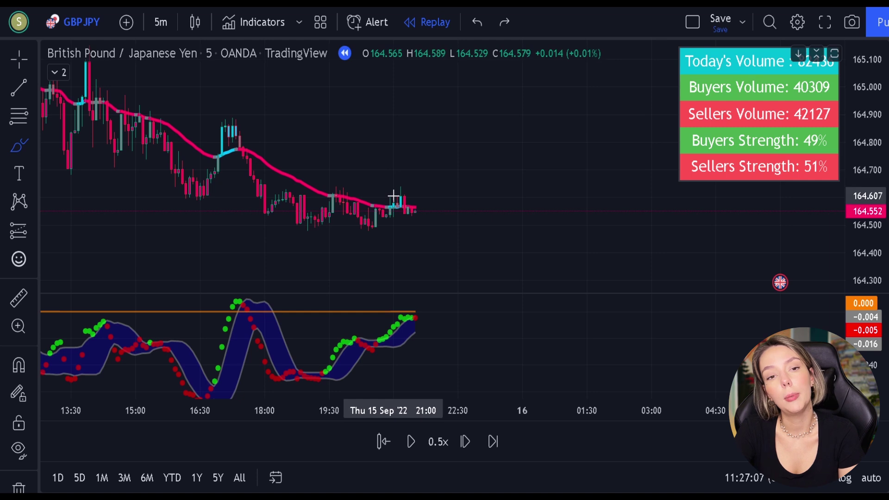
mouse_move(395, 200)
mouse_down()
mouse_move(384, 213)
mouse_move(419, 222)
mouse_move(406, 190)
mouse_up()
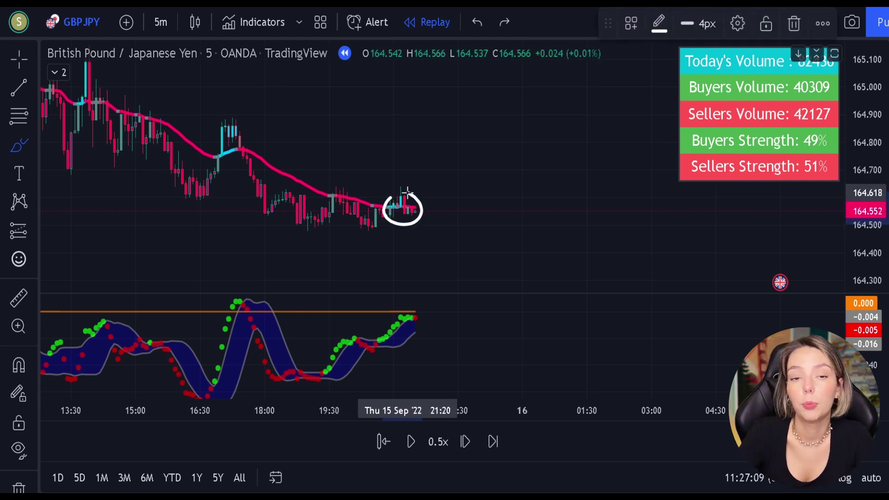
key(ctrl+z)
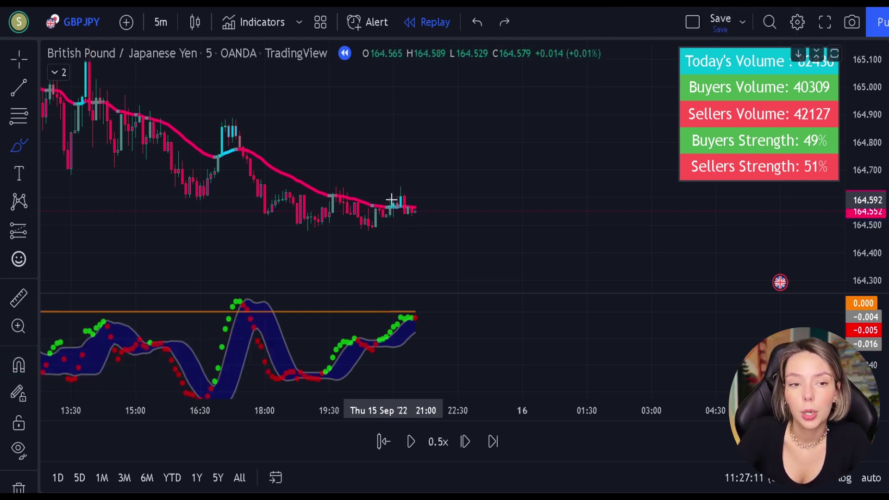
mouse_move(215, 164)
mouse_down()
mouse_move(230, 149)
mouse_move(209, 155)
mouse_move(220, 172)
mouse_up()
key(ctrl+z)
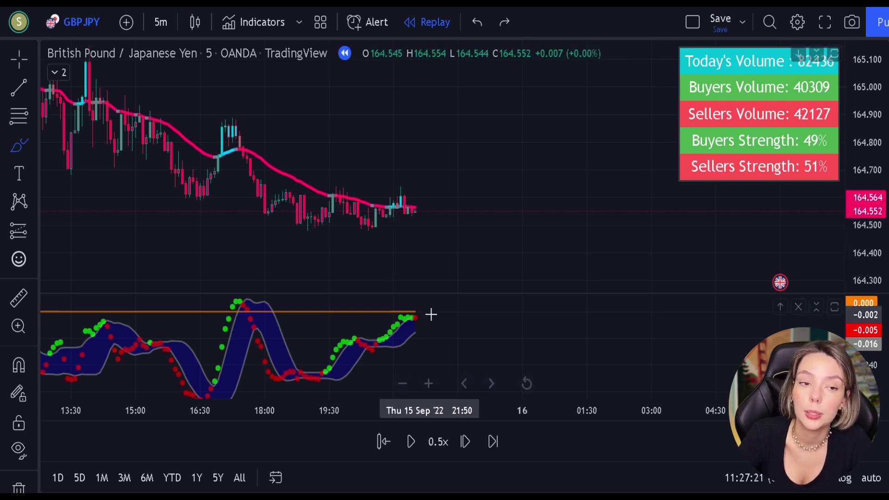
mouse_move(429, 313)
mouse_down()
mouse_move(391, 316)
mouse_move(430, 340)
mouse_up()
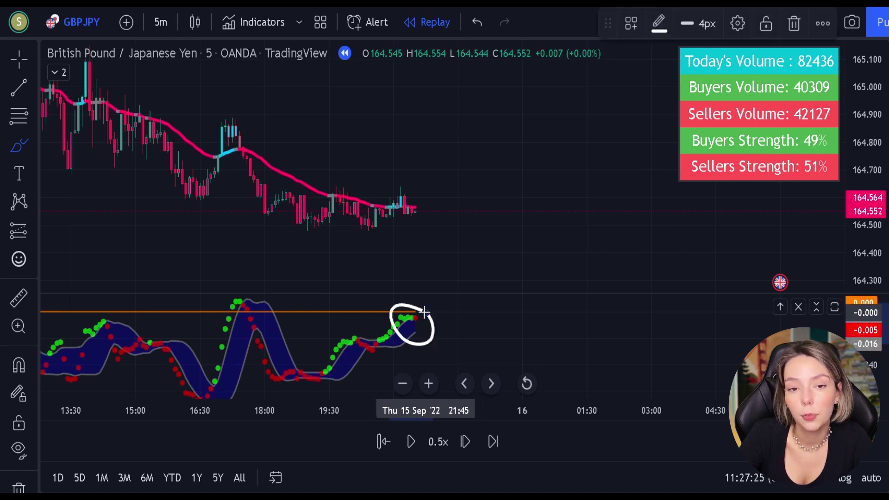
key(ctrl+z)
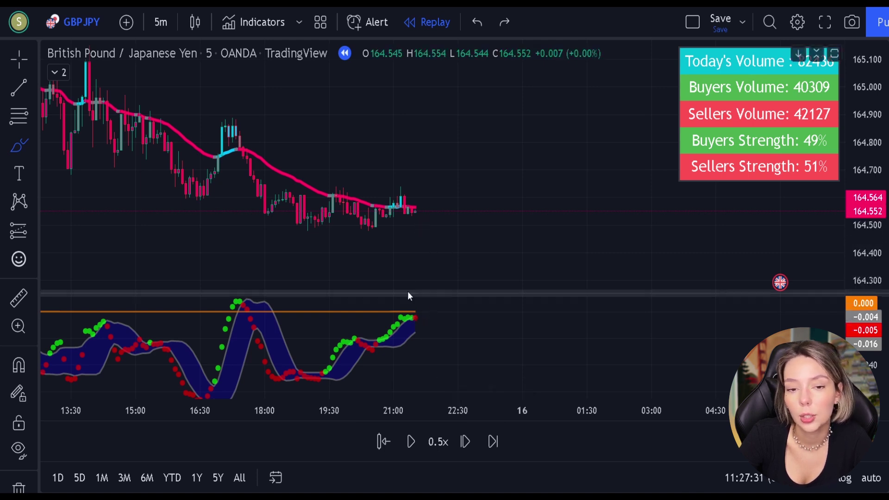
mouse_move(260, 301)
mouse_down()
mouse_move(222, 304)
mouse_move(276, 309)
mouse_move(259, 300)
mouse_move(280, 328)
mouse_up()
drag(230, 322, 273, 304)
key(ctrl)
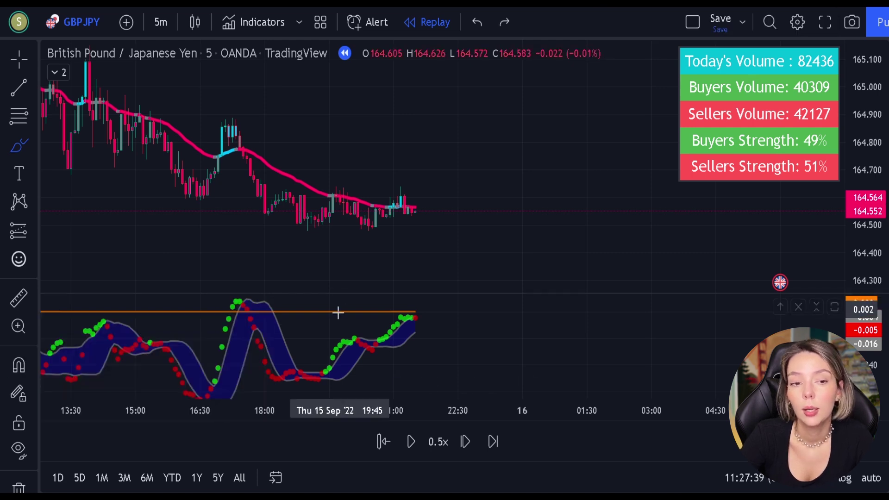
mouse_move(424, 306)
mouse_down()
mouse_move(442, 327)
mouse_move(454, 295)
mouse_up()
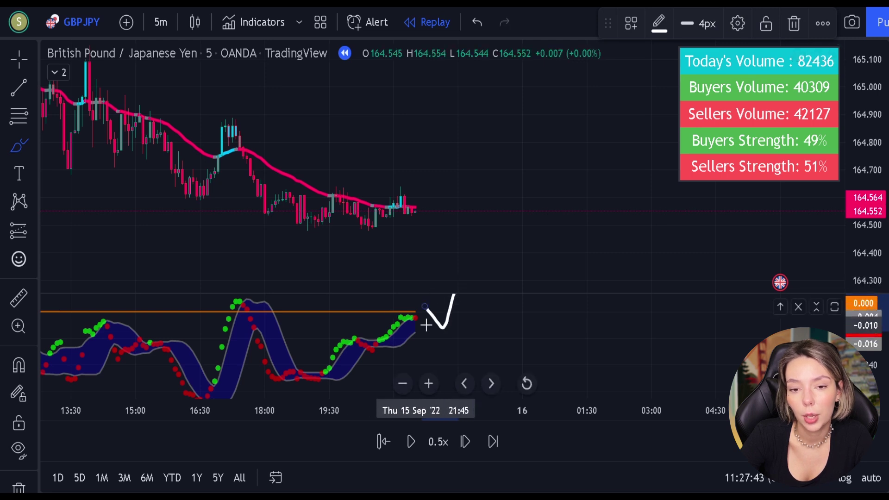
key(ctrl+z)
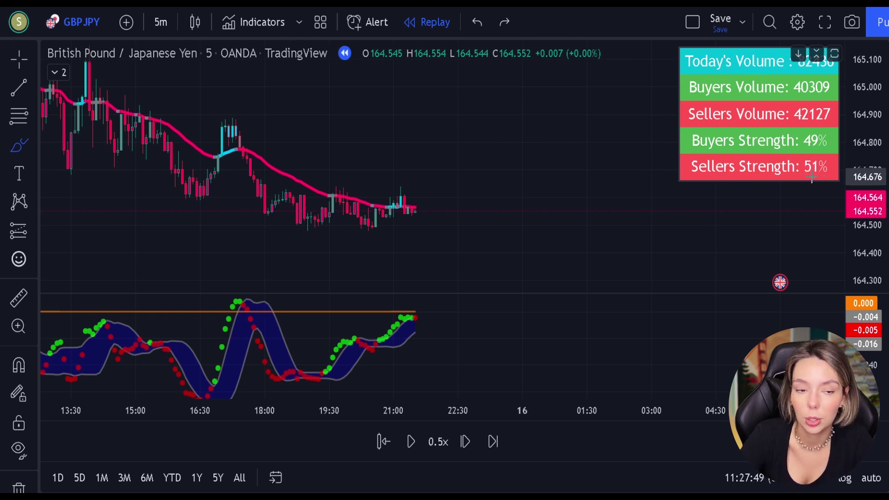
Place a 1.5 risk/reward long position on the latest candle, extended to the right.
click(23, 238)
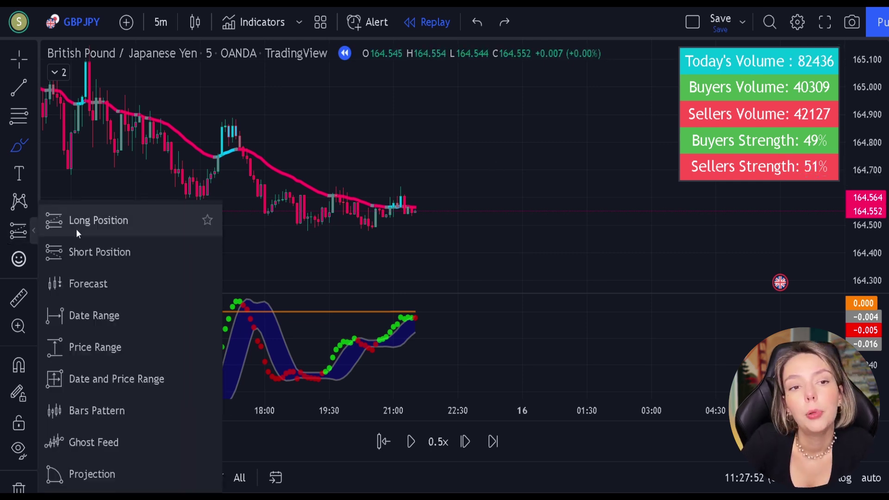
click(75, 224)
click(415, 211)
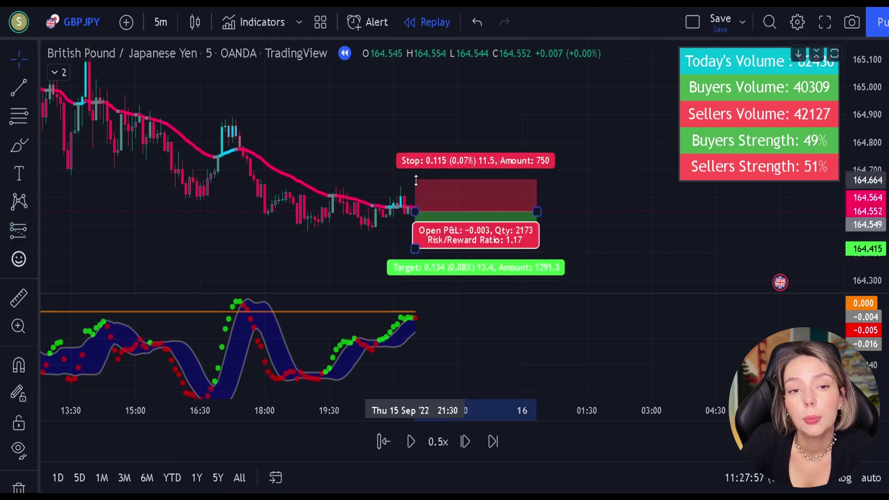
drag(415, 249, 414, 260)
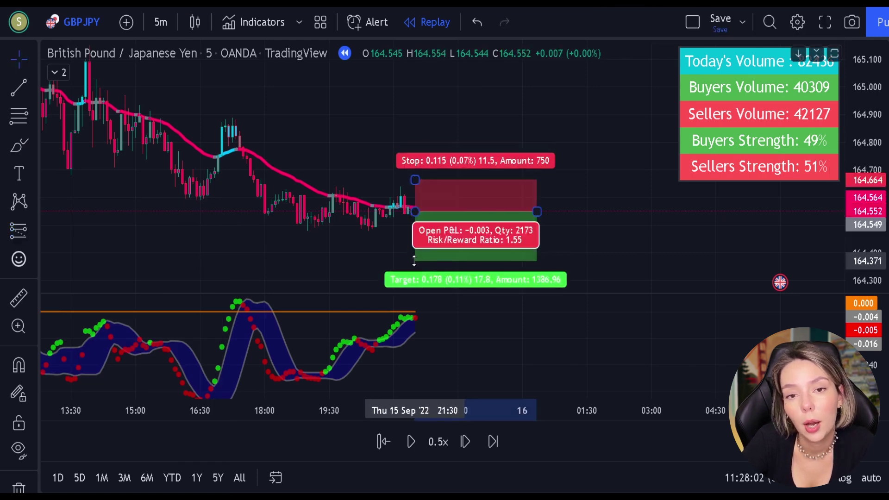
drag(537, 211, 750, 211)
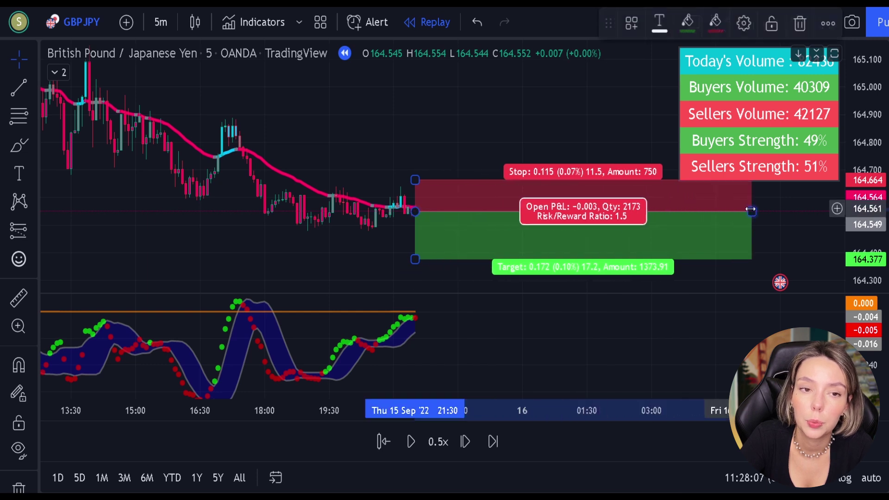
click(528, 163)
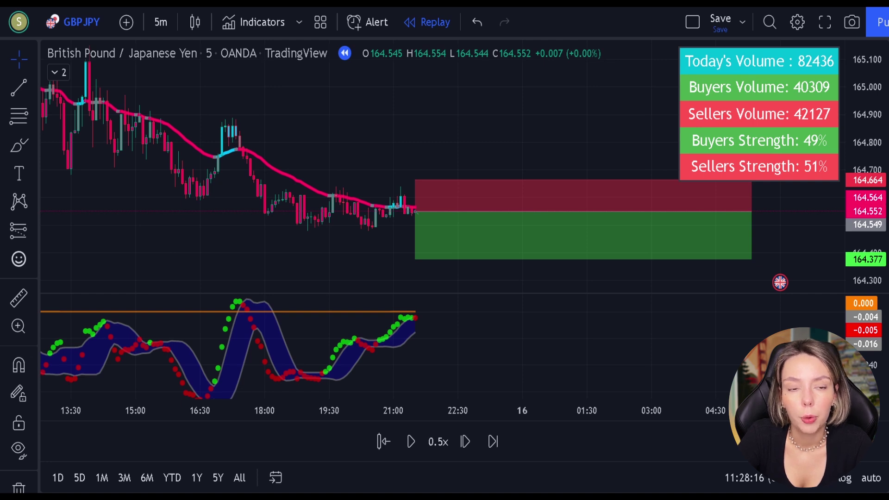
Replay at 3x speed until the target is reached, then narrow the long position box.
click(439, 442)
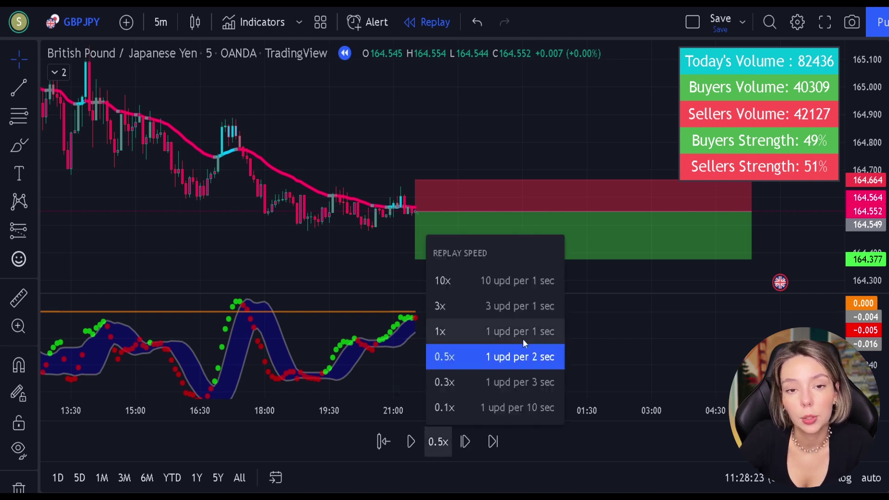
click(515, 305)
click(414, 447)
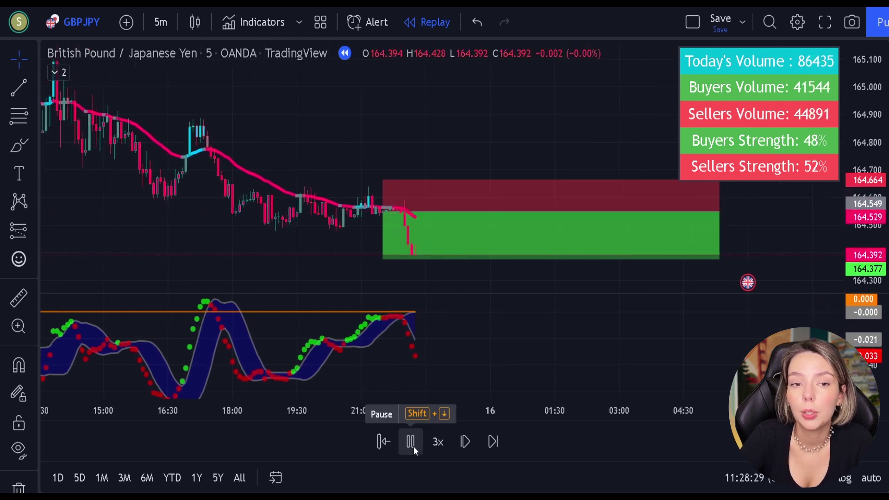
click(413, 446)
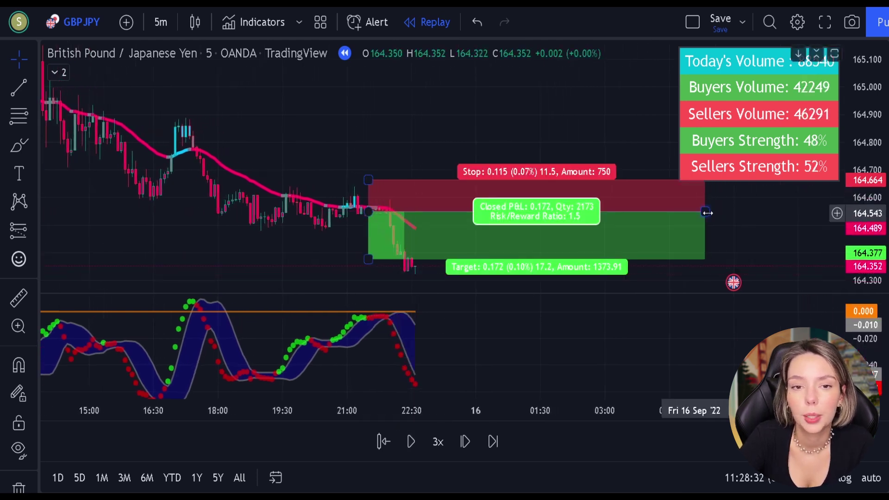
drag(705, 211, 408, 241)
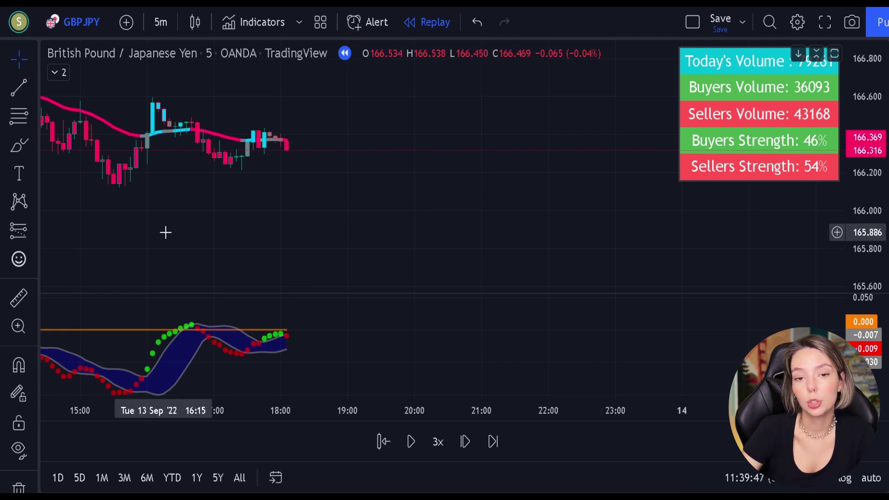
Place a short position with a raised stop and a 1.5 risk/reward target, extended right.
click(33, 230)
click(84, 250)
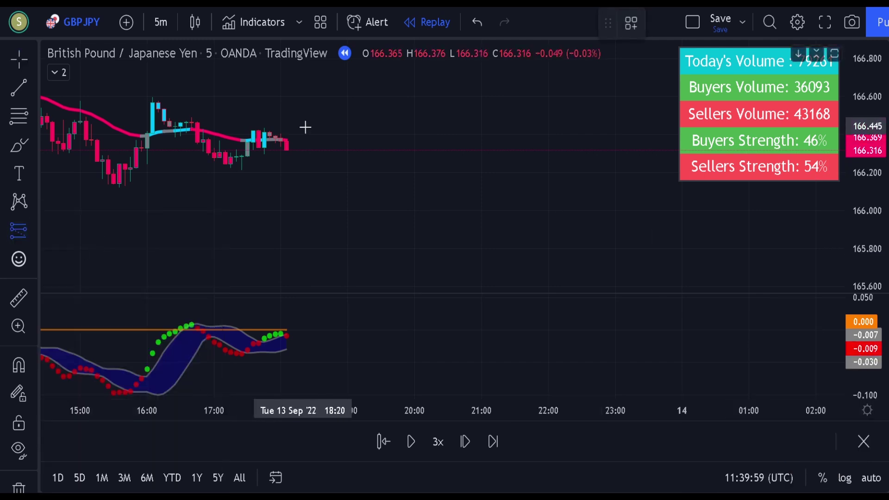
click(287, 134)
drag(288, 125, 286, 122)
drag(287, 166, 287, 181)
drag(410, 148, 603, 149)
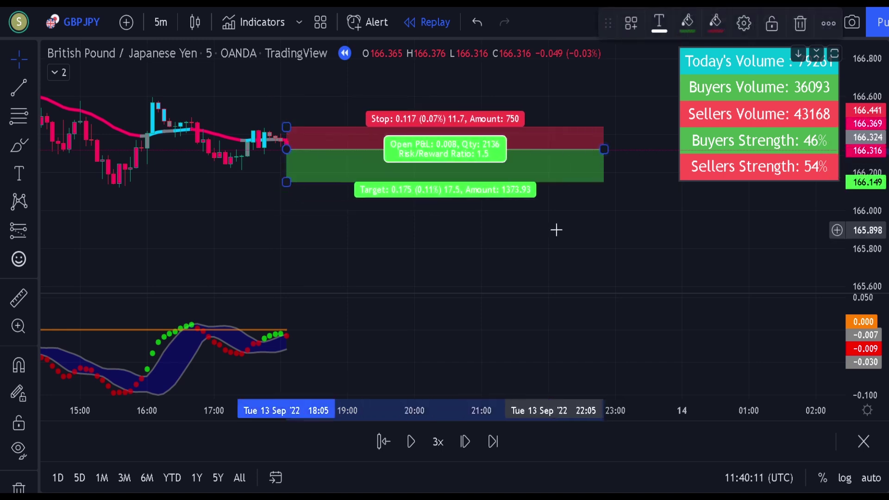
Replay at 10x speed, pause, and shorten the short position box.
click(437, 441)
click(484, 283)
click(410, 441)
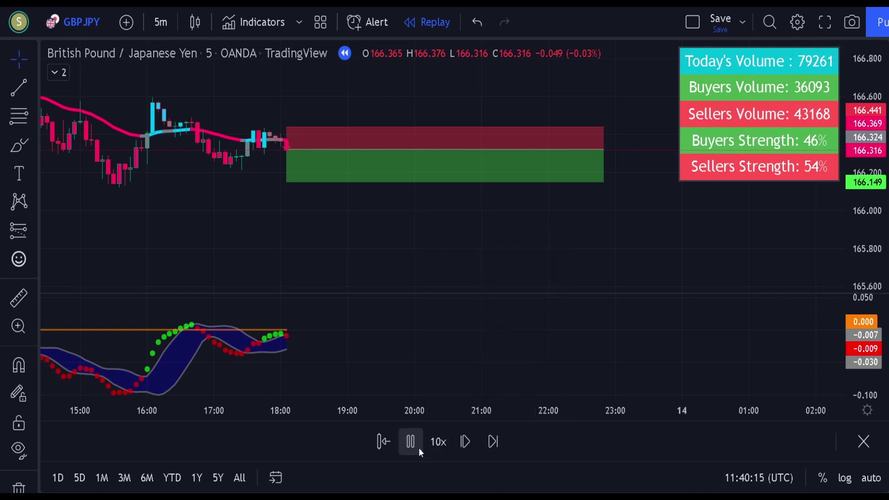
click(410, 441)
drag(559, 148, 275, 149)
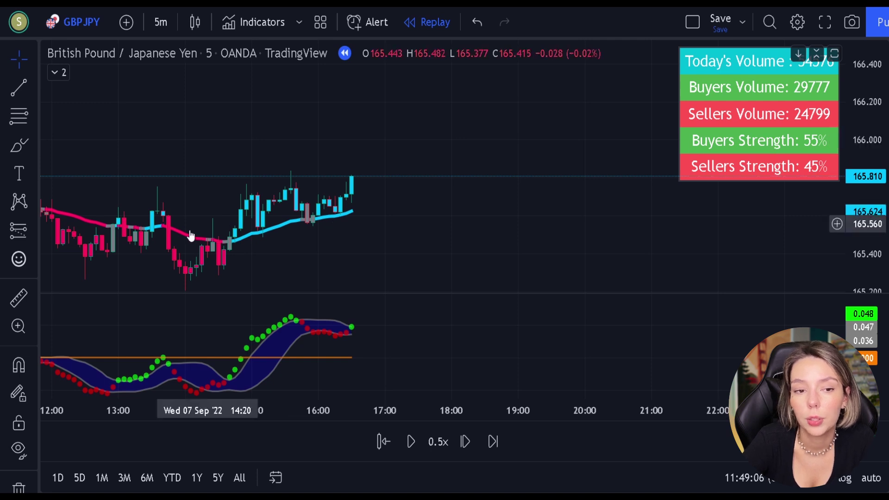
Place a long position at the latest candle with a lowered stop and 1.5 risk/reward target, stretched right.
click(24, 233)
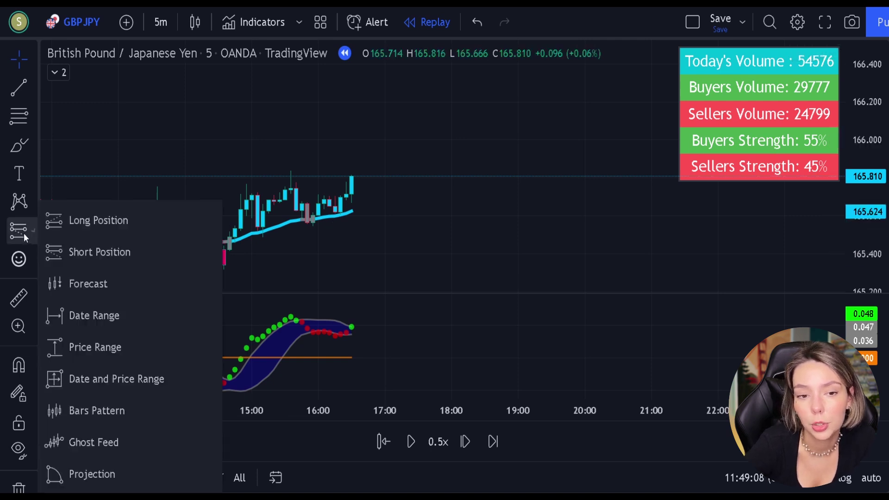
click(64, 228)
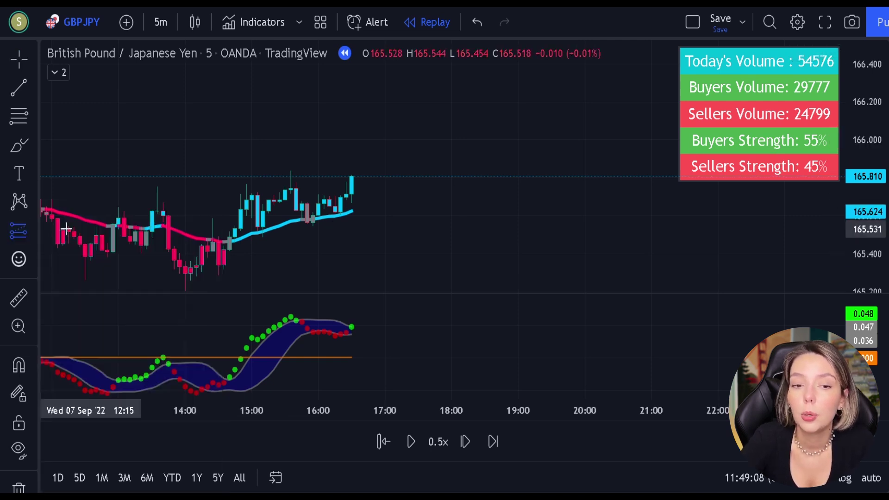
click(353, 174)
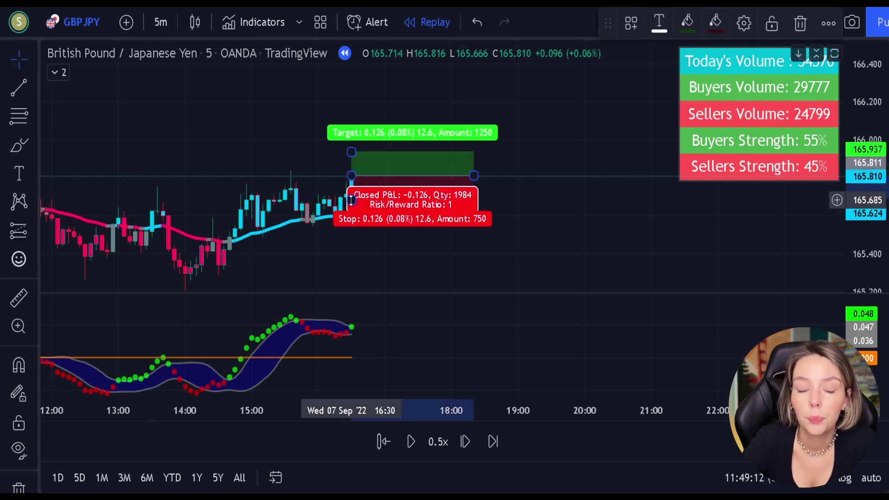
mouse_move(350, 200)
mouse_down()
mouse_move(368, 227)
mouse_move(371, 219)
mouse_up()
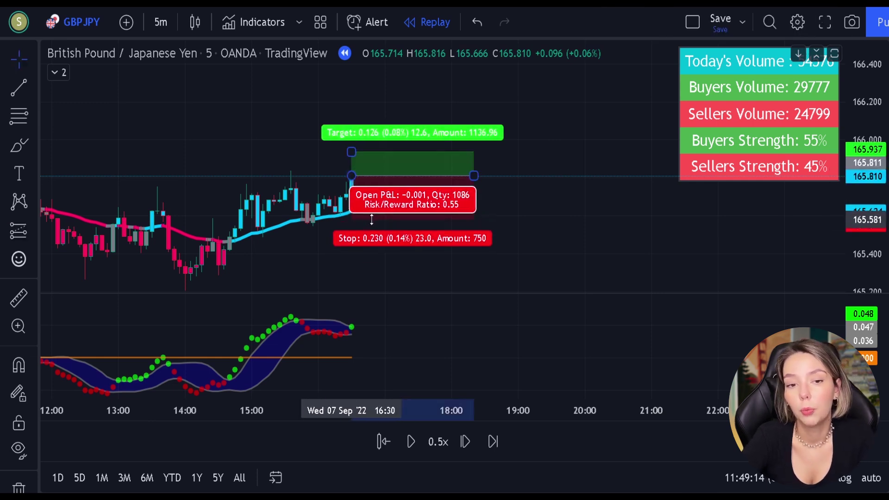
drag(352, 152, 351, 110)
drag(473, 176, 843, 176)
Replay at 10x speed until the target is hit, then review the long position's results.
click(438, 441)
click(465, 288)
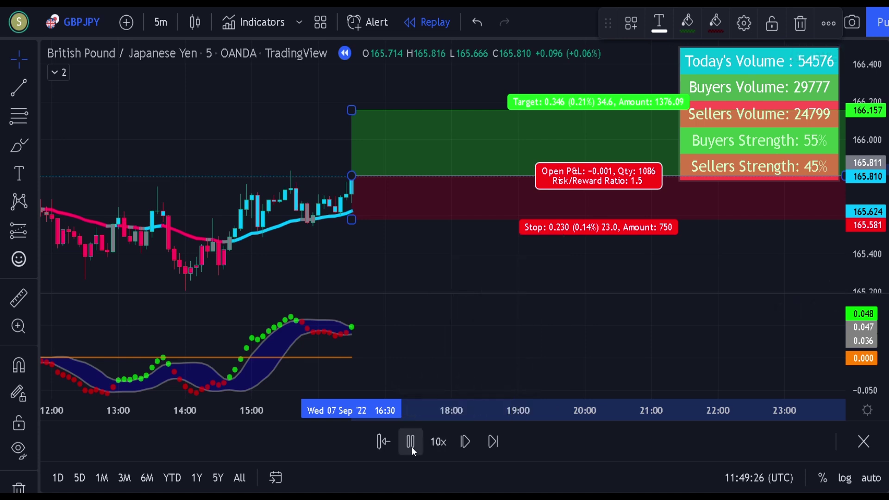
click(411, 445)
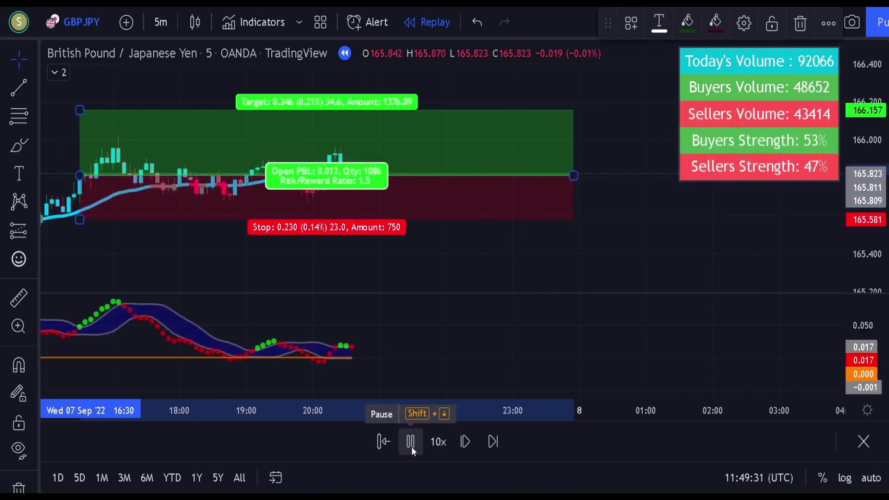
click(418, 245)
click(411, 442)
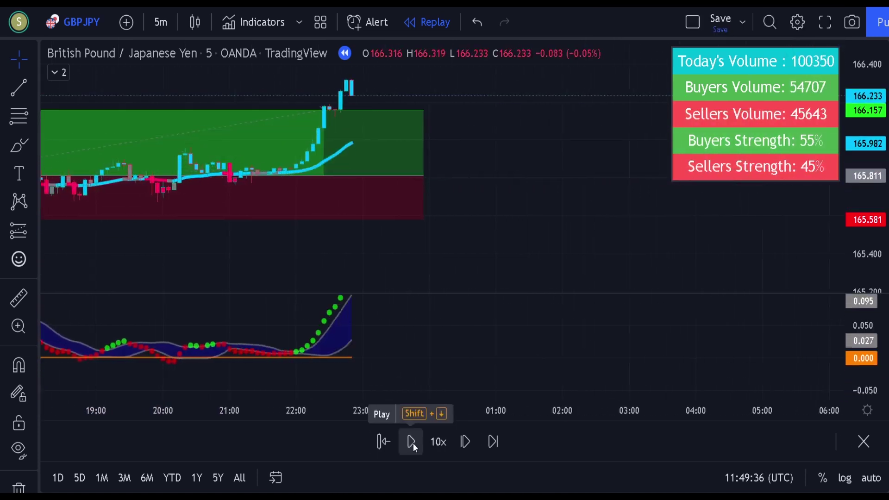
click(317, 178)
drag(371, 170, 597, 170)
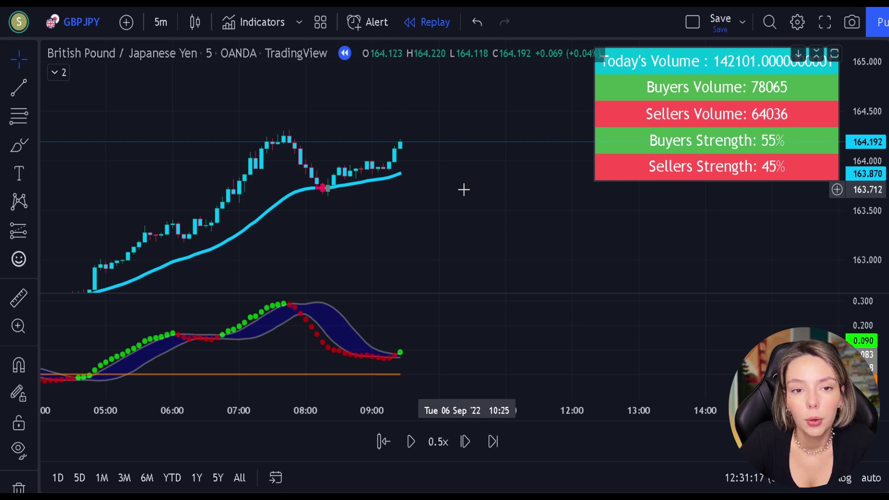
Place a long position at the last candle with a 163.600 stop and 165.023 target, stretched right.
drag(317, 232, 387, 222)
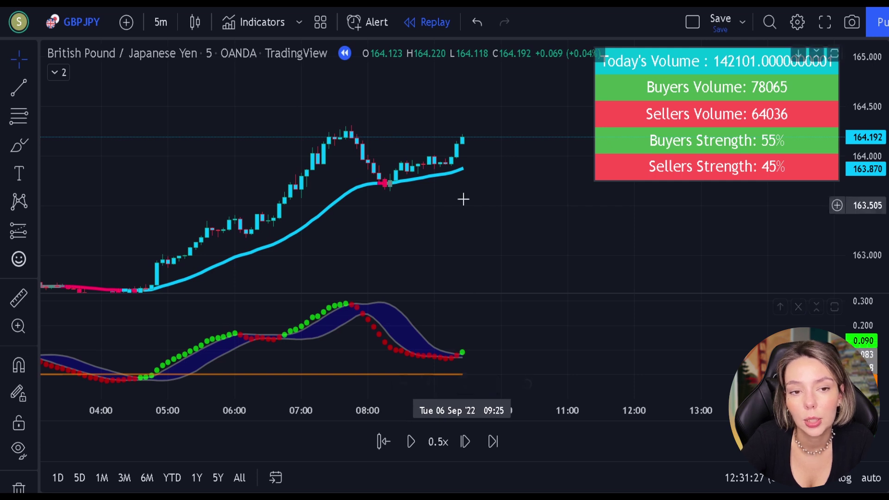
drag(463, 182, 426, 196)
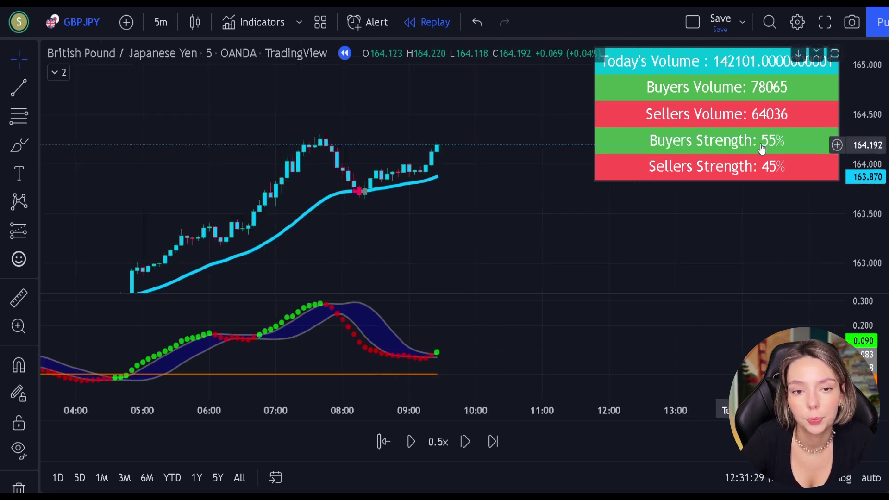
click(32, 231)
click(56, 251)
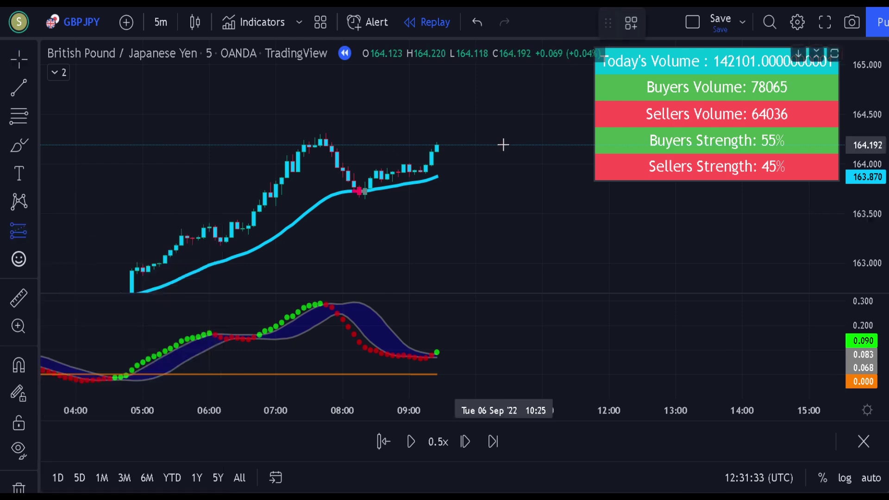
click(436, 147)
drag(436, 181, 435, 204)
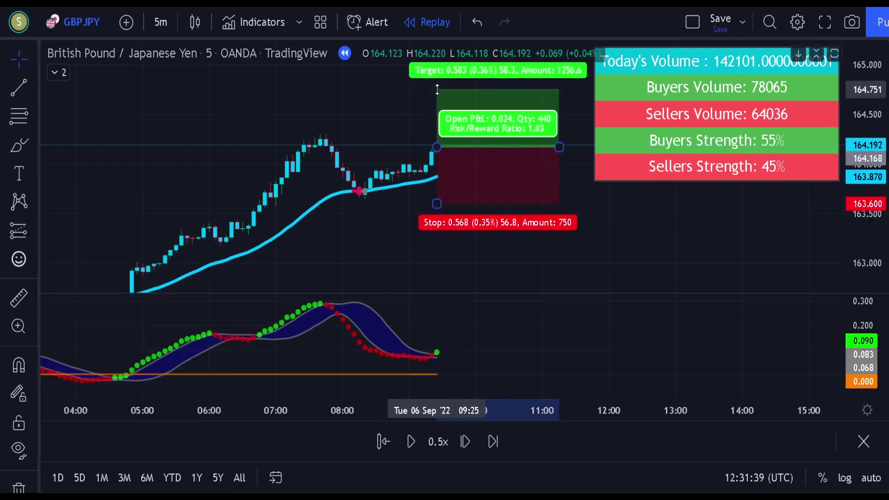
drag(395, 139, 292, 192)
drag(321, 157, 323, 136)
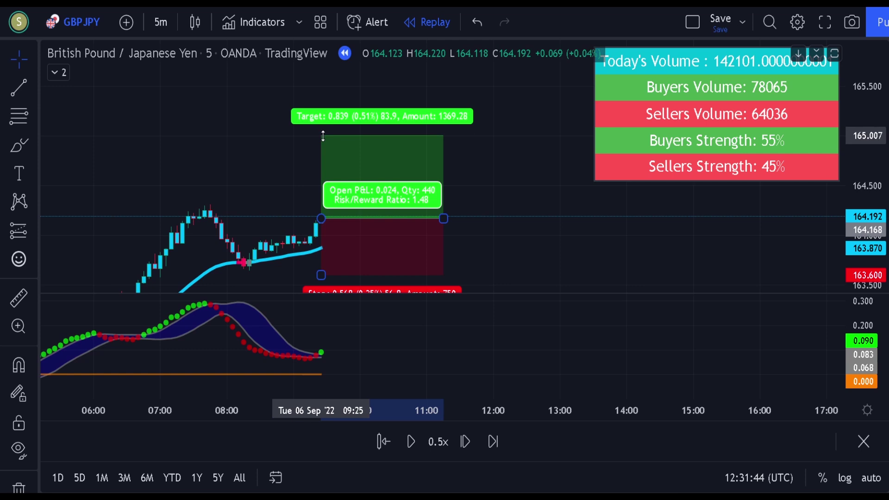
drag(443, 218, 836, 220)
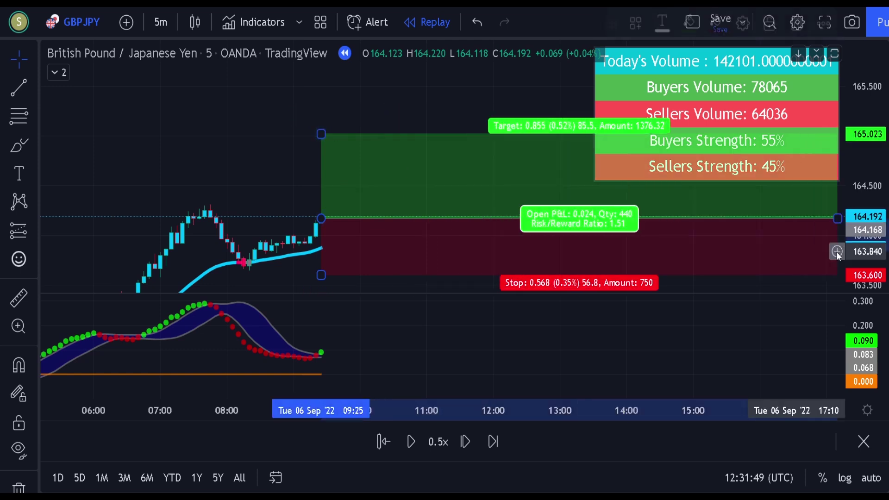
click(454, 114)
drag(454, 114, 216, 123)
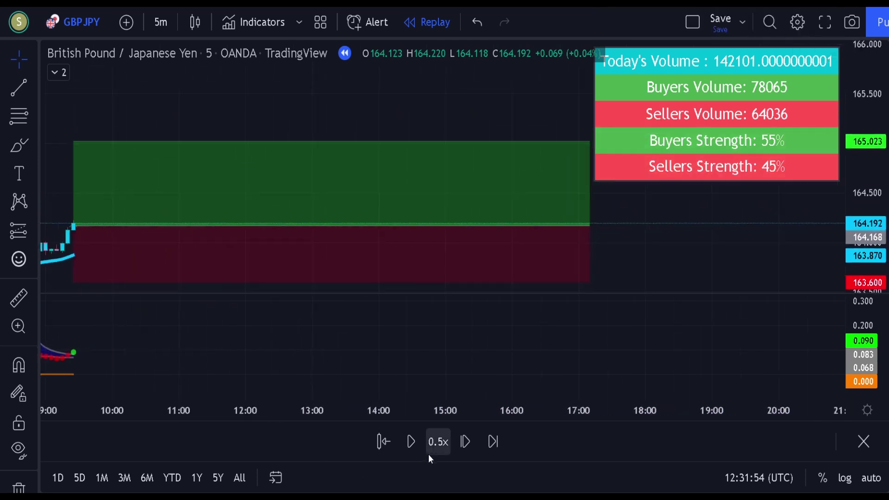
Replay at 10x speed until the 1.51 risk/reward long hits its target, then shorten the box.
click(435, 444)
click(463, 281)
click(415, 443)
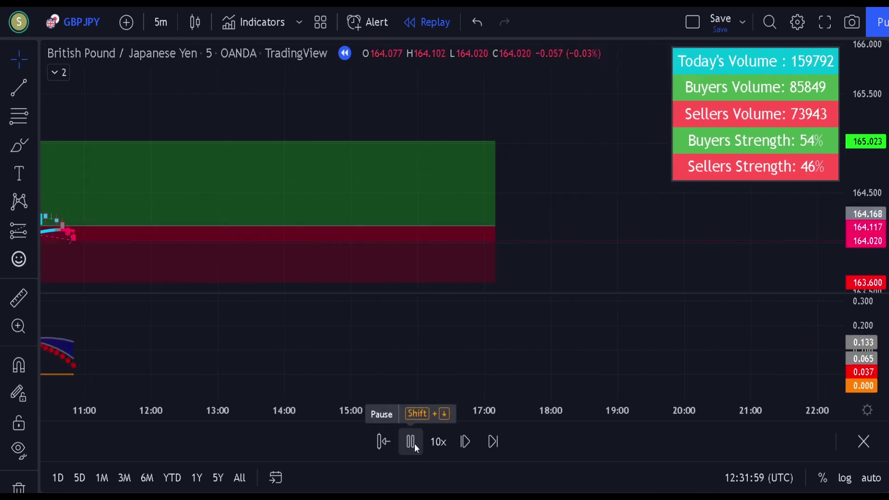
click(414, 443)
click(409, 448)
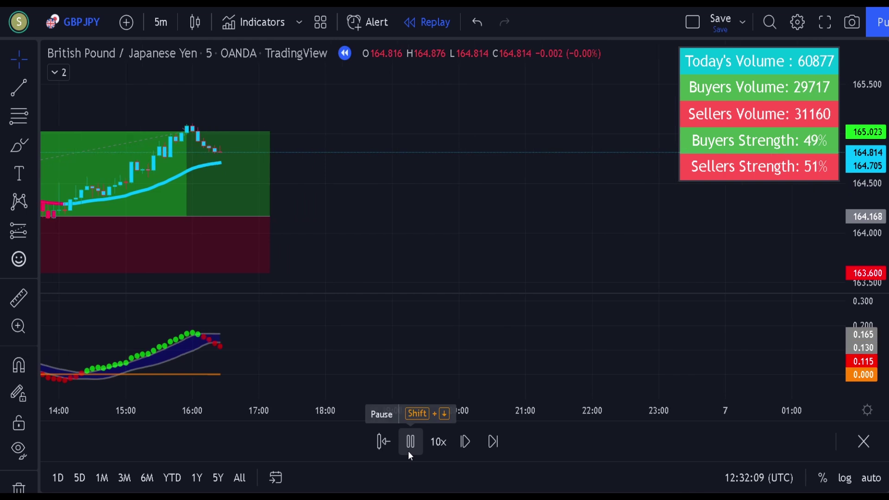
click(409, 445)
drag(319, 209, 578, 222)
drag(496, 224, 428, 155)
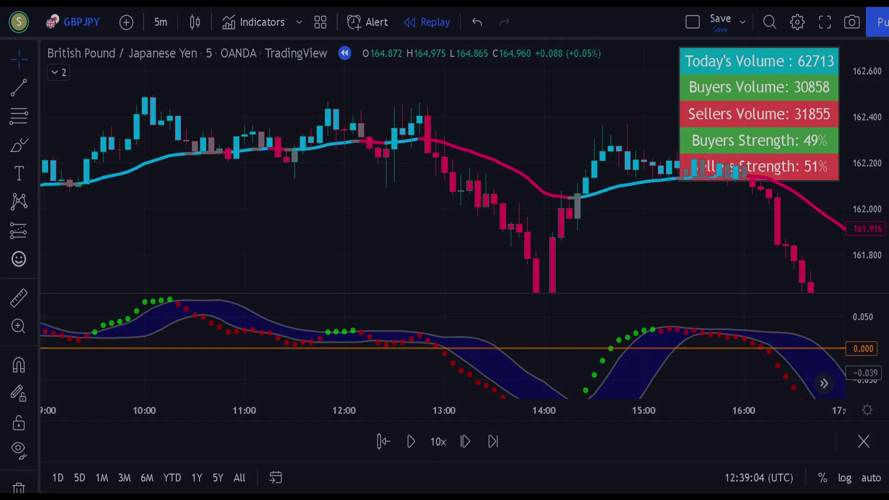